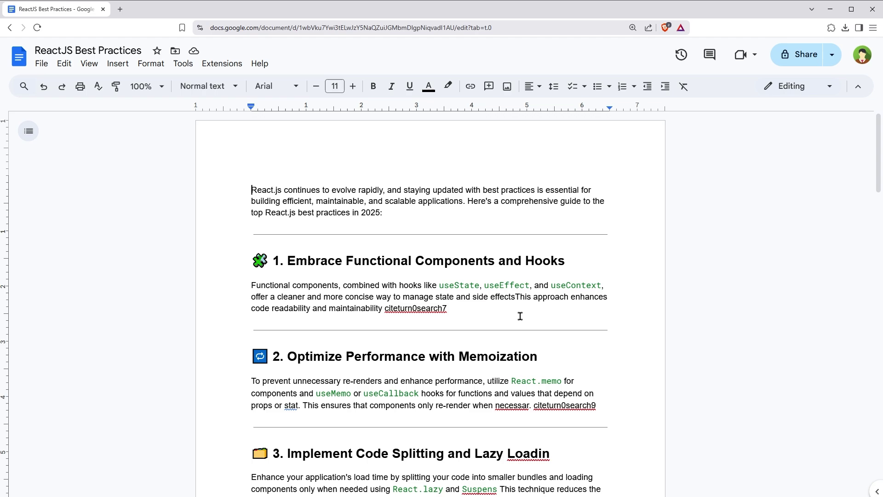
{"action": "scroll", "coordinate": [538, 320], "scroll_direction": "down", "scroll_amount": 1}
{"action": "scroll", "coordinate": [541, 319], "scroll_direction": "down", "scroll_amount": 4}
{"action": "scroll", "coordinate": [541, 320], "scroll_direction": "down", "scroll_amount": 7}
{"action": "scroll", "coordinate": [539, 329], "scroll_direction": "down", "scroll_amount": 4}
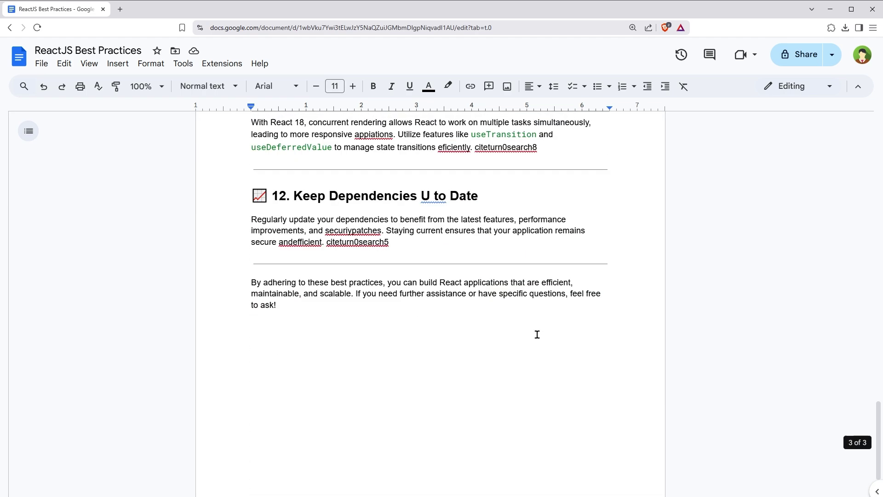
{"action": "scroll", "coordinate": [535, 333], "scroll_direction": "up", "scroll_amount": 8}
{"action": "scroll", "coordinate": [536, 331], "scroll_direction": "up", "scroll_amount": 7}
{"action": "scroll", "coordinate": [534, 326], "scroll_direction": "up", "scroll_amount": 2}
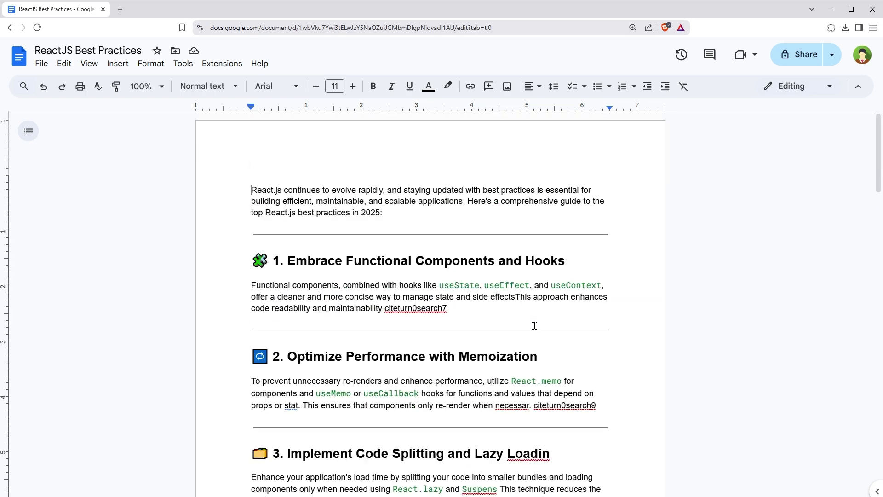
Step: Share 'ReactJS Best Practices' so anyone with the link can view, and copy the link
{"action": "left_click", "coordinate": [800, 53]}
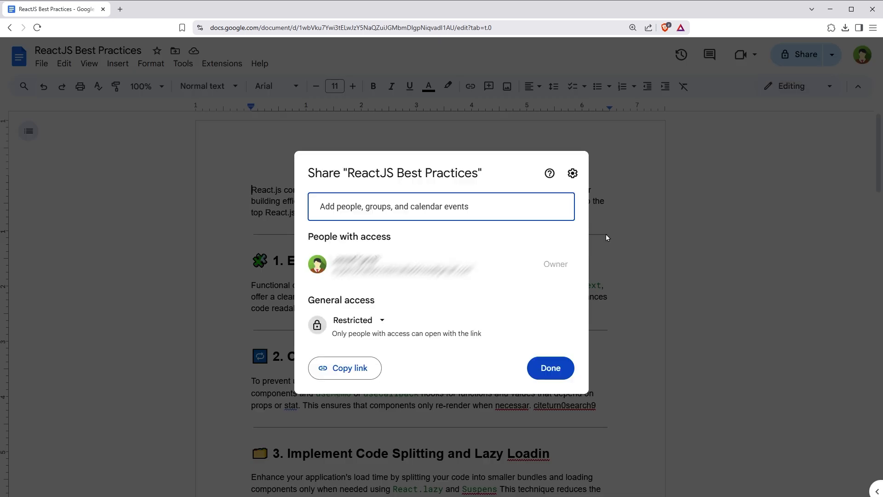
{"action": "left_click", "coordinate": [373, 322]}
{"action": "left_click", "coordinate": [393, 375]}
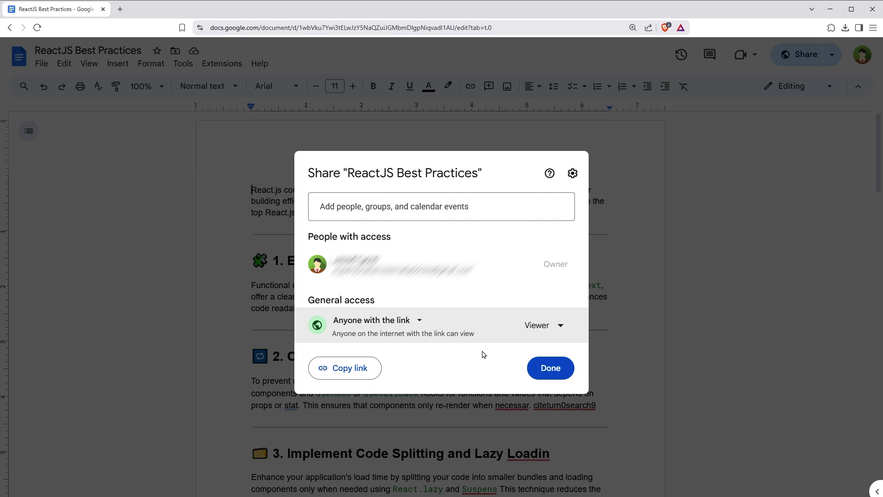
{"action": "left_click", "coordinate": [349, 373]}
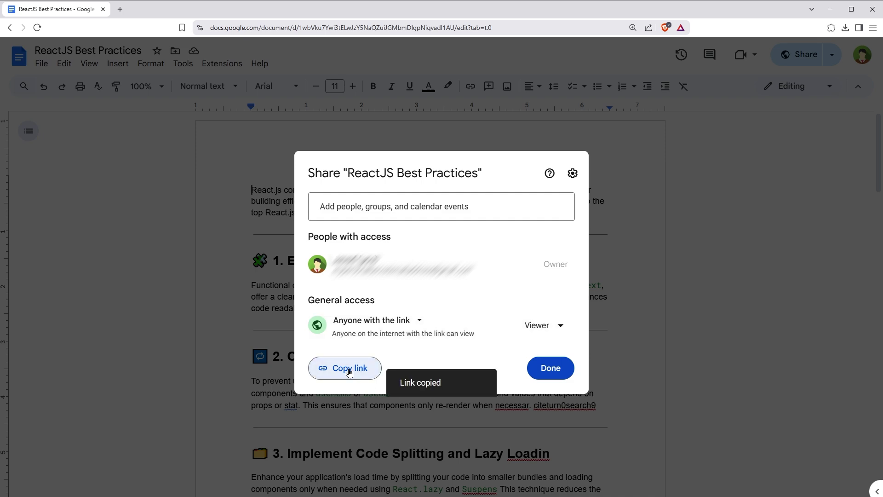
Step: Paste the document link into ChatGPT with web search on and send a summarize request
{"action": "key", "text": "alt+Tab"}
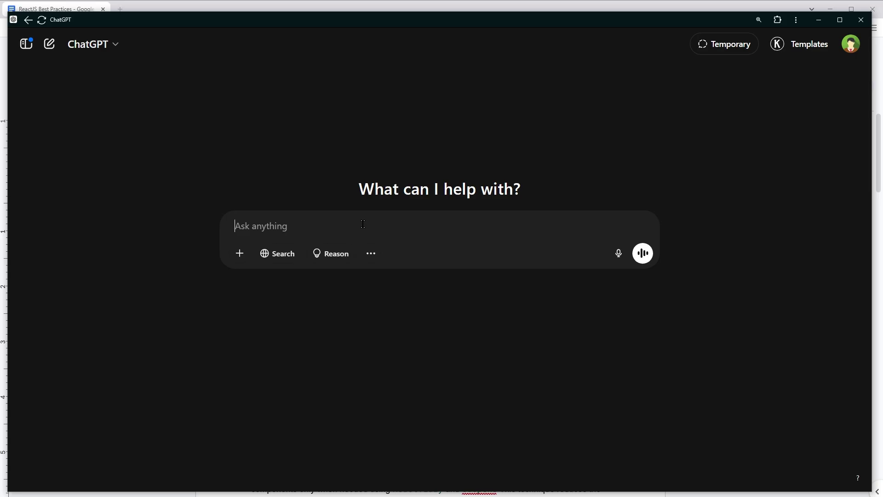
{"action": "key", "text": "shift+Return"}
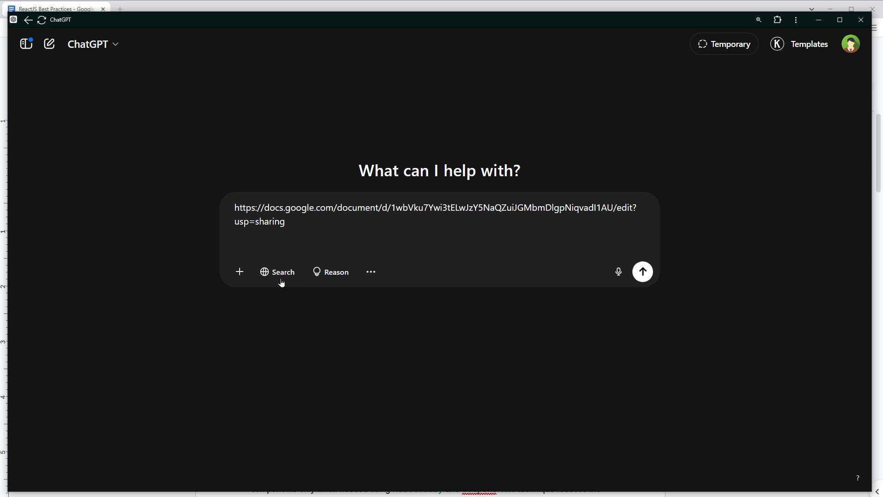
{"action": "left_click", "coordinate": [281, 277]}
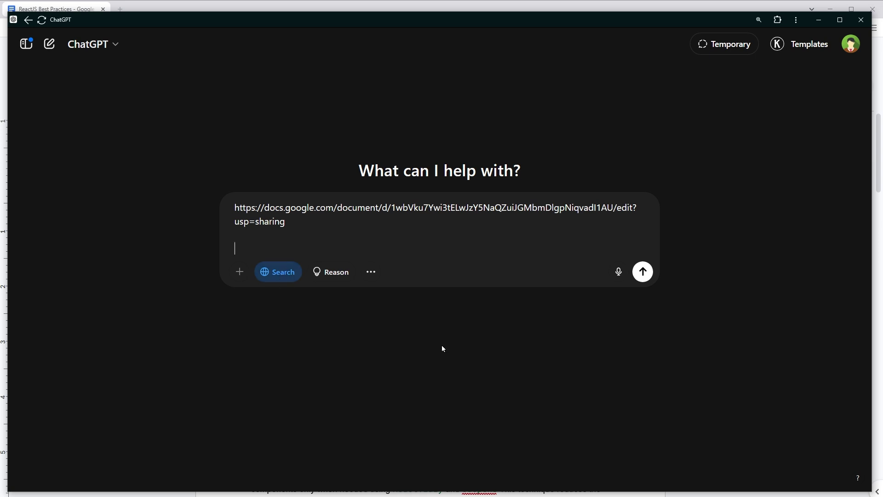
{"action": "type", "text": "Here's a Google Doc"}
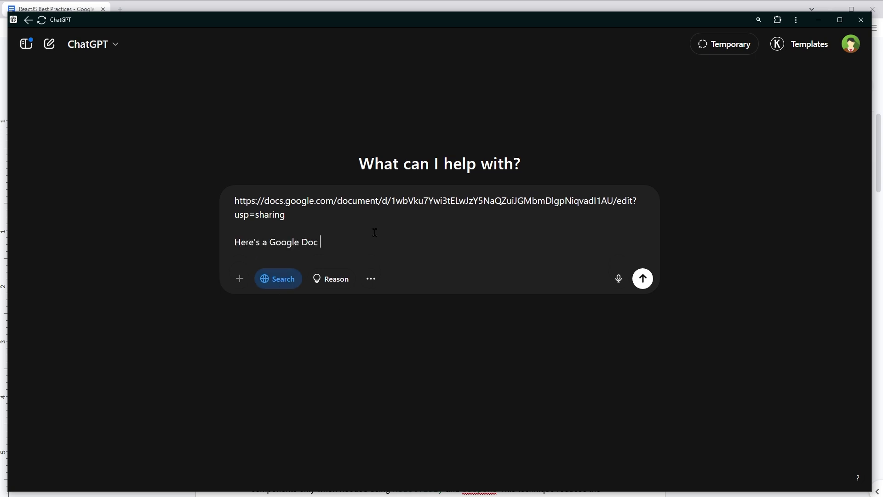
{"action": "key", "text": "shift+Return"}
{"action": "type", "text": "summarize it"}
{"action": "left_click", "coordinate": [644, 281]}
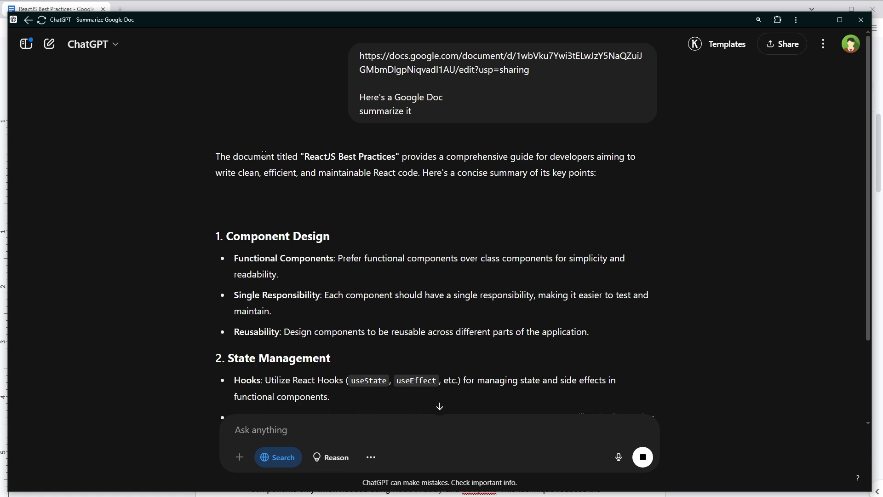
Step: Review the link-based summary, highlighting it from Component Design to Naming Conventions
{"action": "double_click", "coordinate": [319, 156]}
{"action": "double_click", "coordinate": [377, 157]}
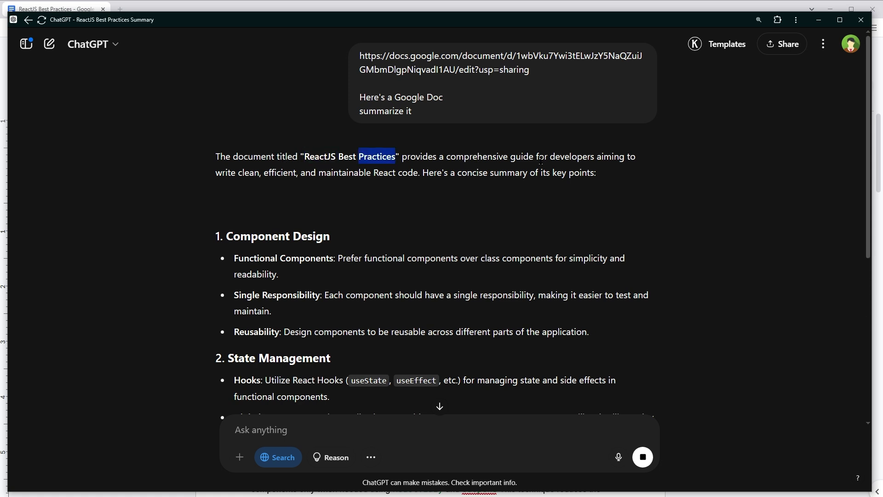
{"action": "double_click", "coordinate": [589, 158]}
{"action": "left_click", "coordinate": [249, 172]}
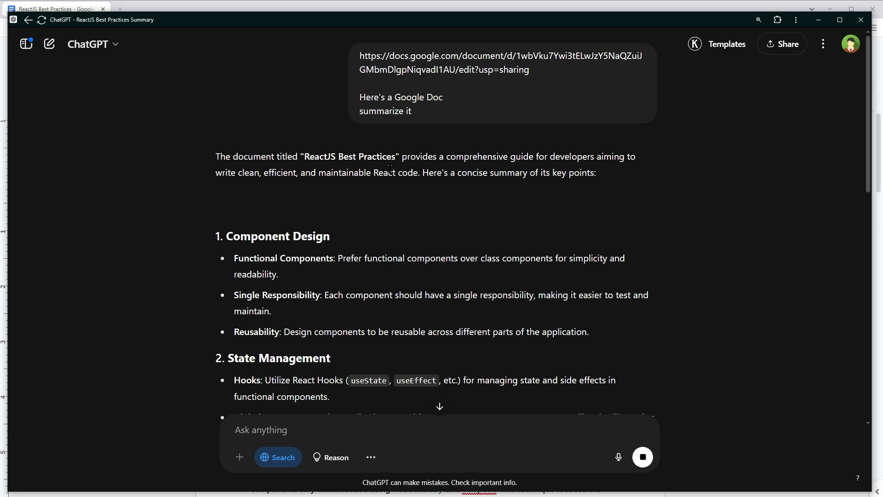
{"action": "scroll", "coordinate": [508, 230], "scroll_direction": "down", "scroll_amount": 3}
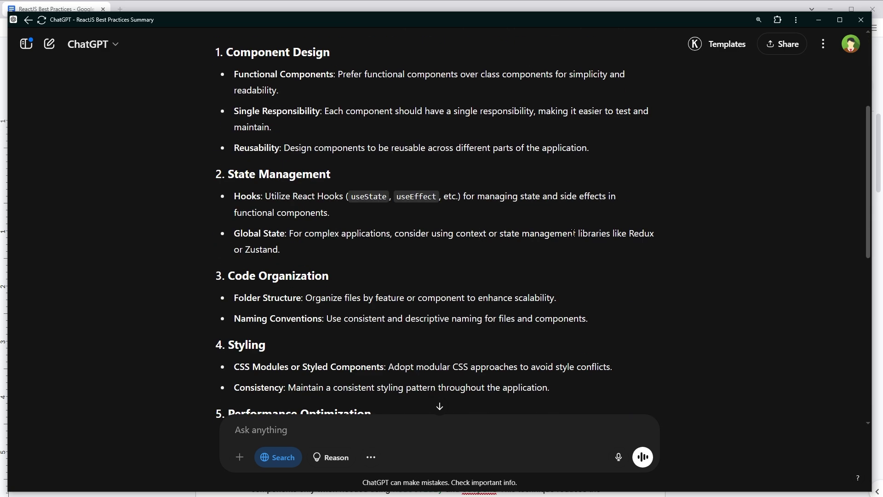
{"action": "scroll", "coordinate": [316, 140], "scroll_direction": "up", "scroll_amount": 1}
{"action": "left_click_drag", "start_coordinate": [215, 97], "coordinate": [594, 365]}
{"action": "scroll", "coordinate": [650, 327], "scroll_direction": "down", "scroll_amount": 6}
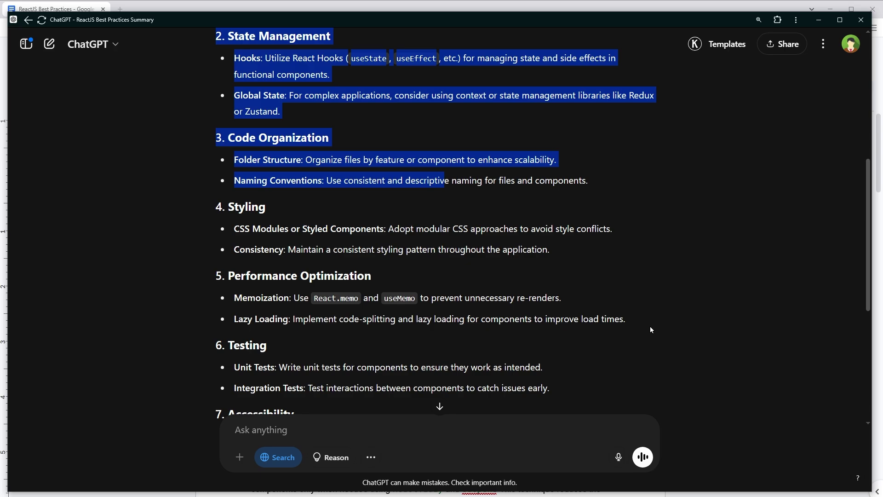
{"action": "scroll", "coordinate": [680, 333], "scroll_direction": "up", "scroll_amount": 10}
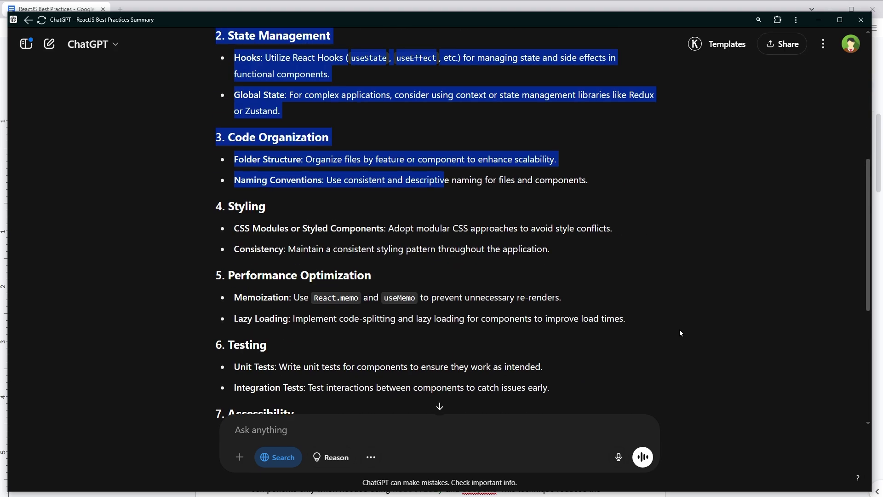
Step: Download the Google Doc as Microsoft Word (.docx) and attach it to a new ChatGPT chat
{"action": "key", "text": "alt+Tab"}
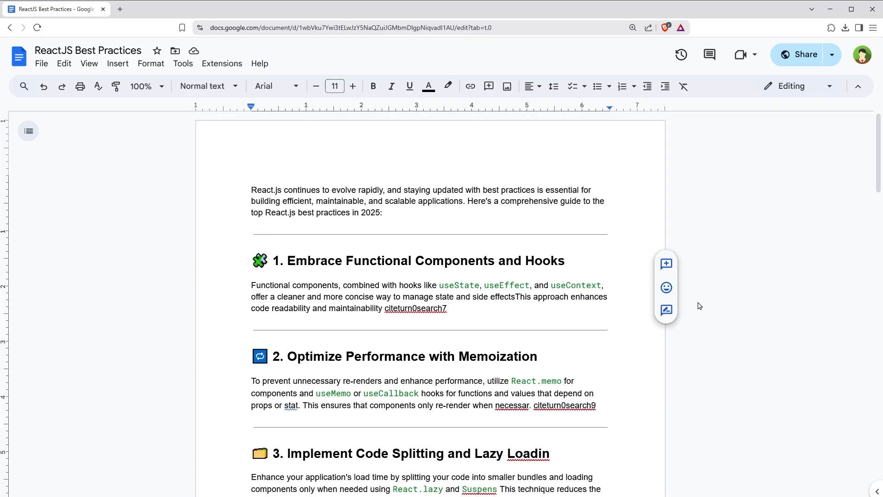
{"action": "left_click", "coordinate": [42, 64]}
{"action": "mouse_move", "coordinate": [71, 185]}
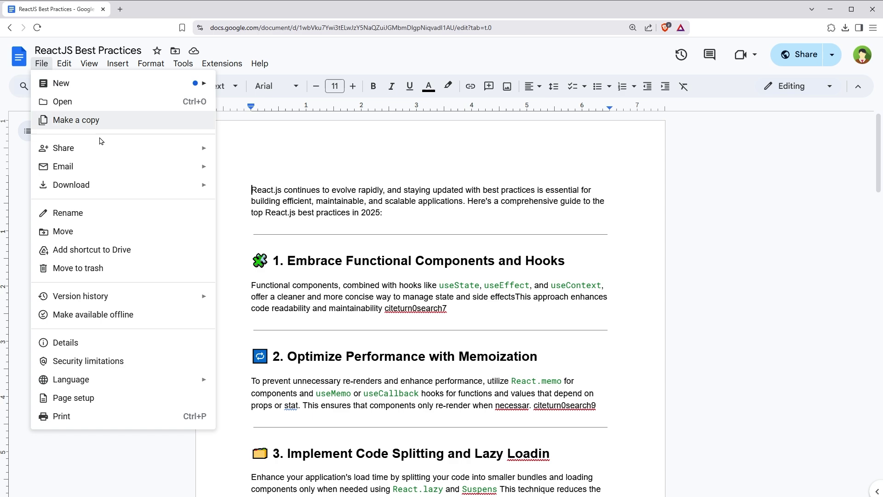
{"action": "left_click", "coordinate": [262, 189]}
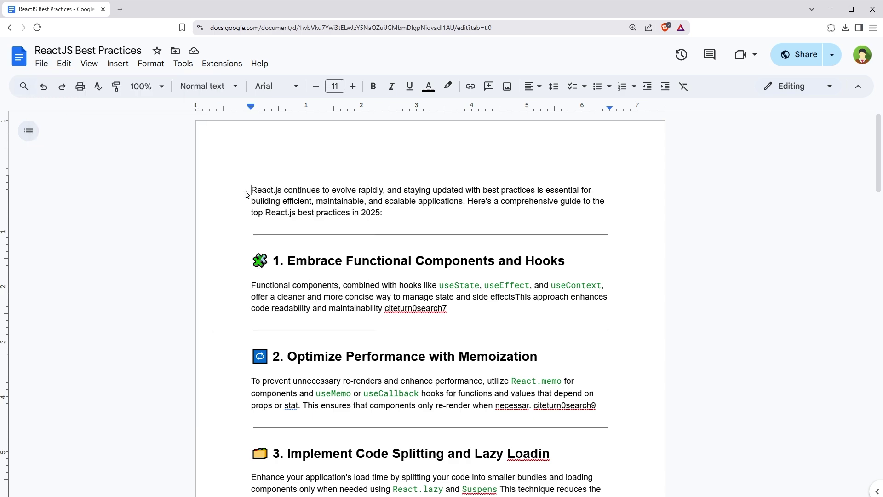
{"action": "left_click_drag", "start_coordinate": [92, 99], "coordinate": [485, 233]}
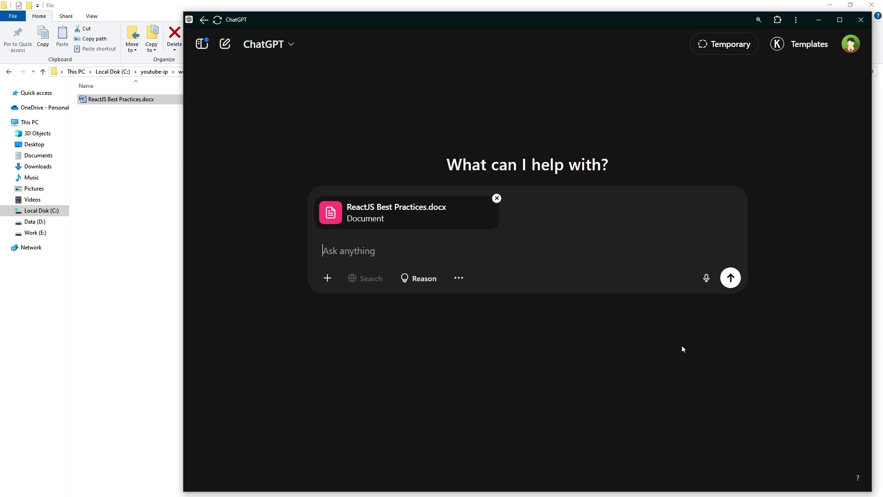
{"action": "type", "text": "summarize "}
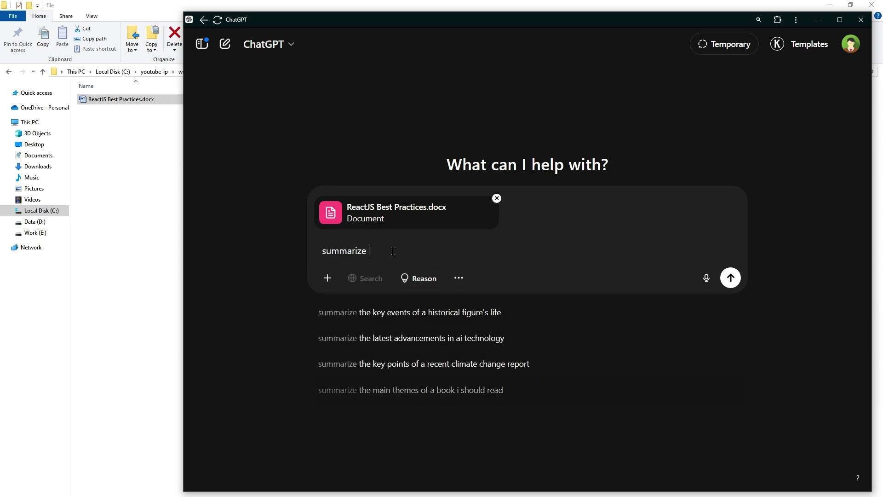
{"action": "type", "text": "it"}
Step: Send 'summarize it' with the attached ReactJS Best Practices.docx
{"action": "left_click", "coordinate": [731, 277]}
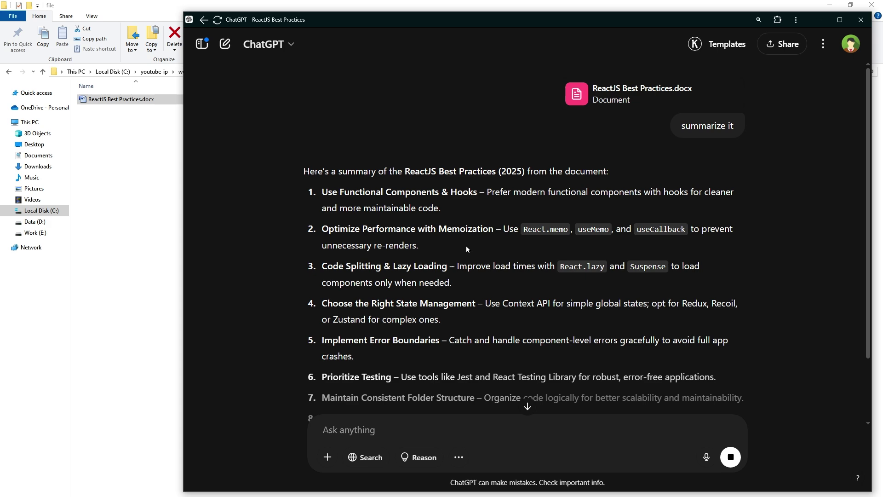
{"action": "double_click", "coordinate": [424, 172]}
{"action": "double_click", "coordinate": [480, 171]}
{"action": "double_click", "coordinate": [508, 171]}
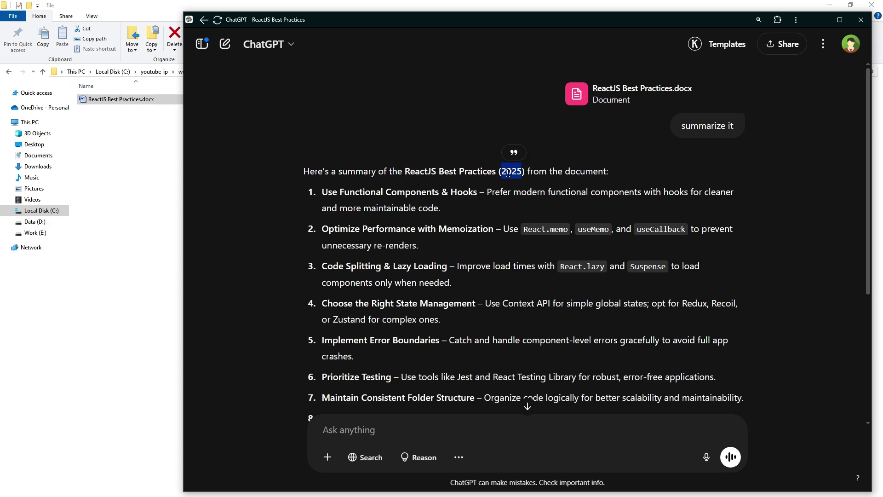
{"action": "left_click", "coordinate": [567, 173]}
{"action": "scroll", "coordinate": [435, 265], "scroll_direction": "down", "scroll_amount": 3}
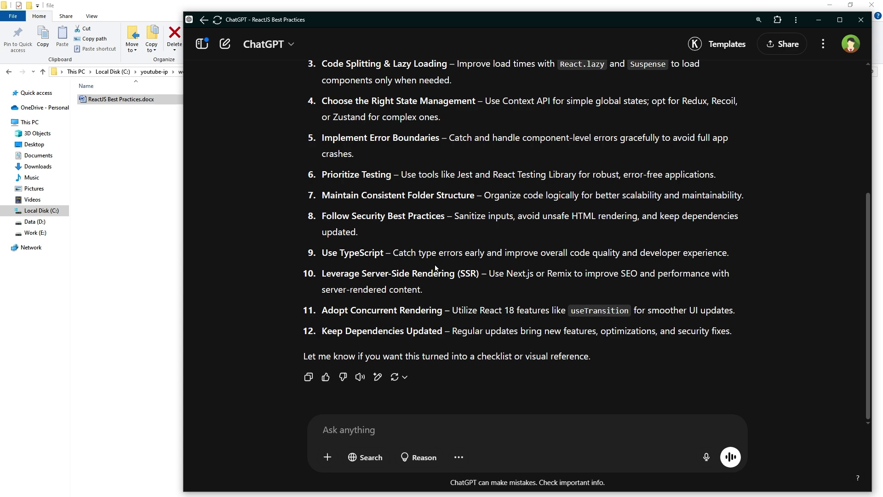
{"action": "scroll", "coordinate": [436, 265], "scroll_direction": "up", "scroll_amount": 3}
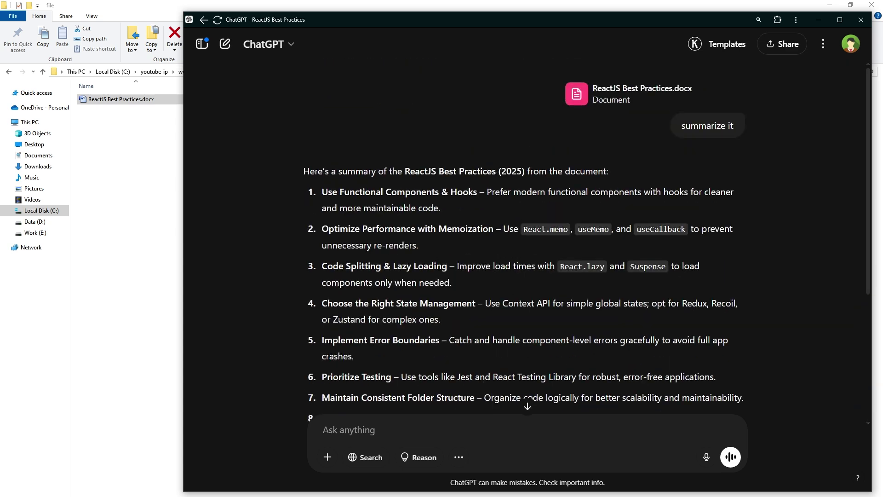